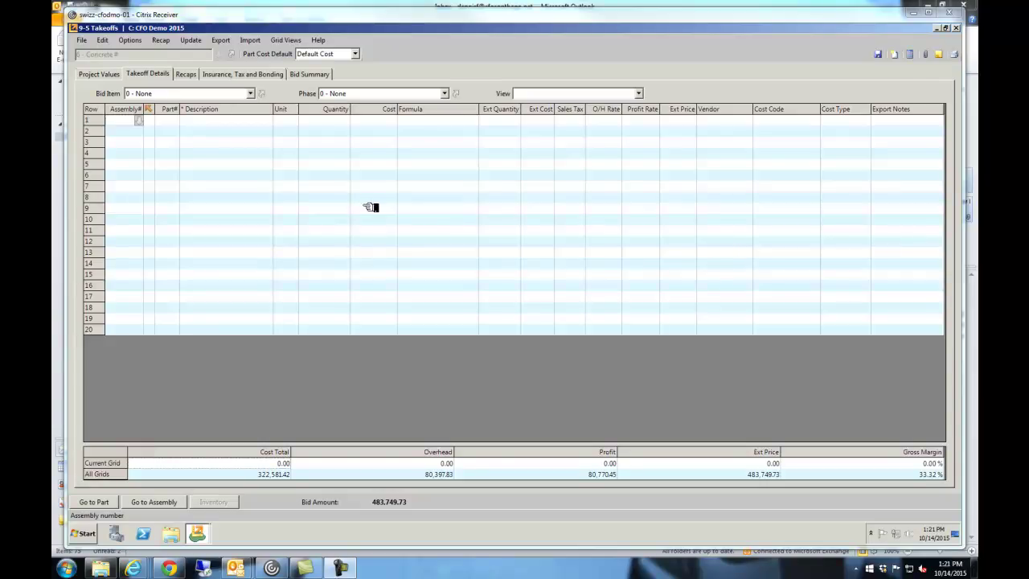
Step: Show the takeoff rows of bid item 5 - SLABS and select the quantity of the 6" Slab On Grade assembly
left_click(233, 94)
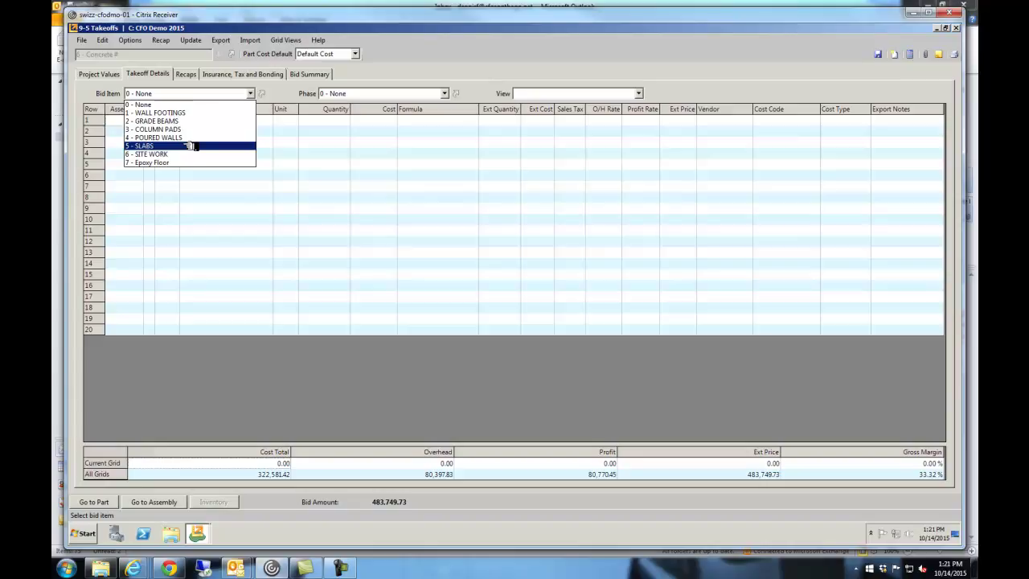
left_click(193, 147)
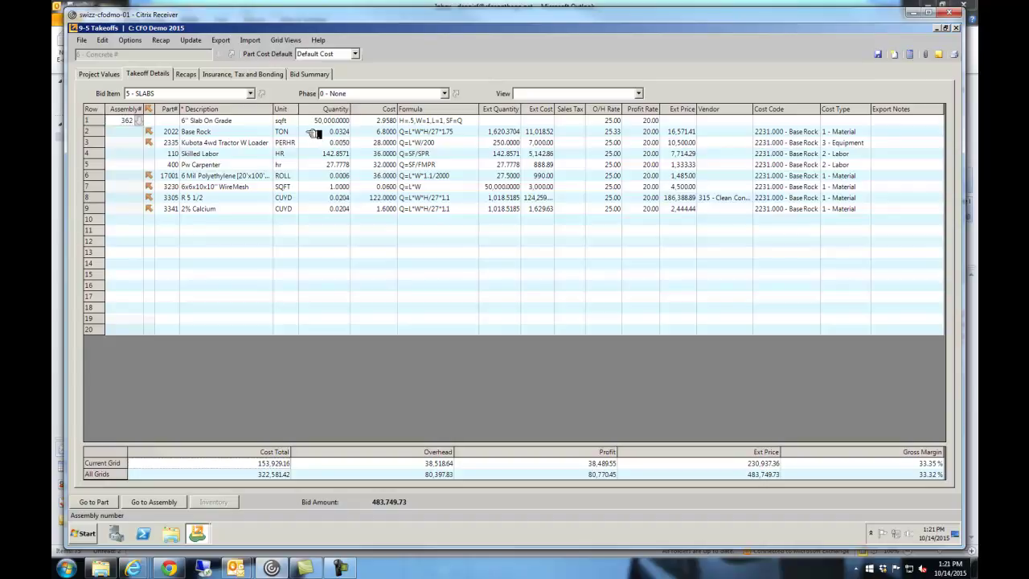
left_click(328, 123)
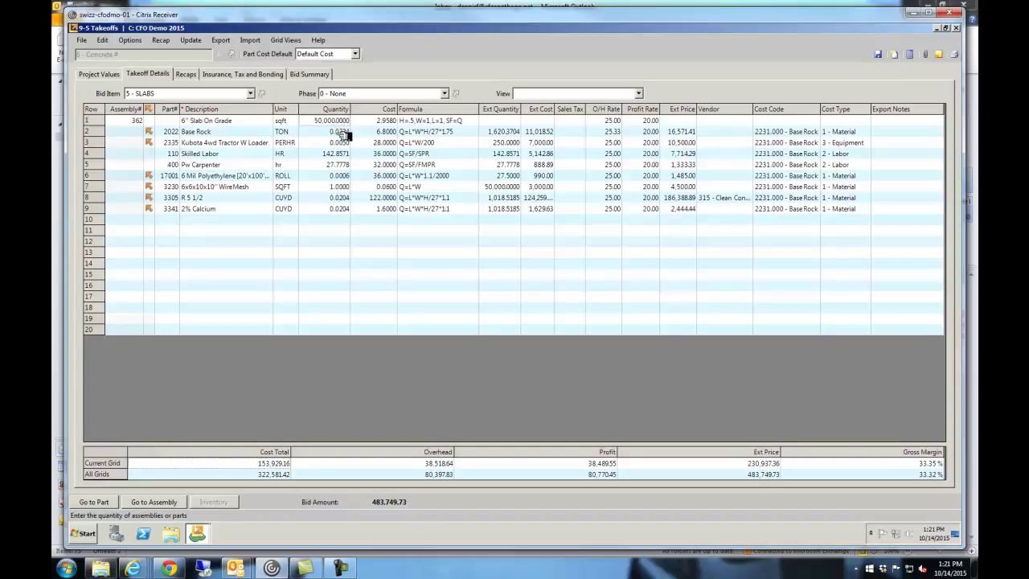
Step: Examine the quantities of the parts under the 6" Slab On Grade assembly, from Base Rock through 2% Calcium
left_click_drag(334, 135, 335, 210)
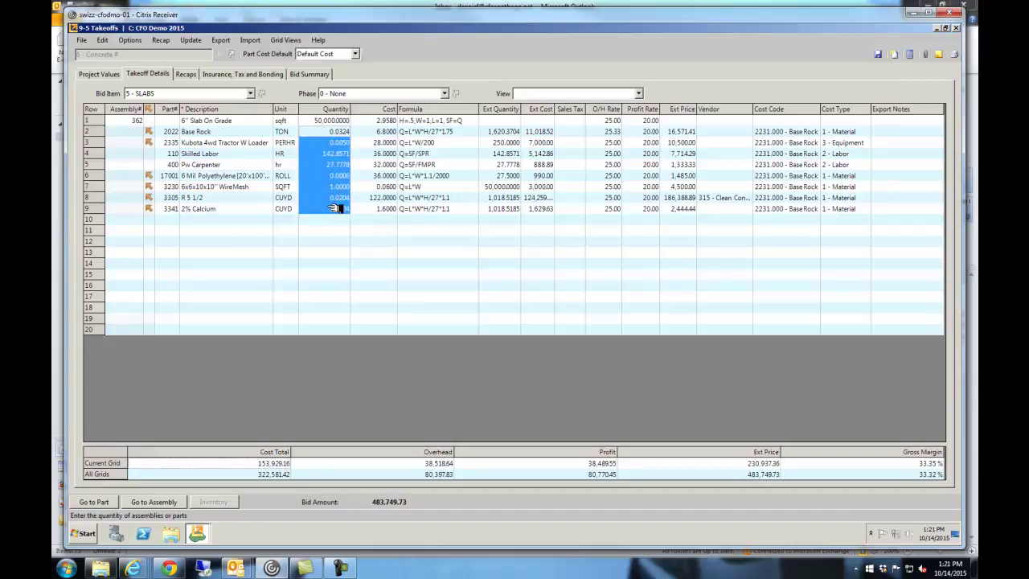
left_click(344, 124)
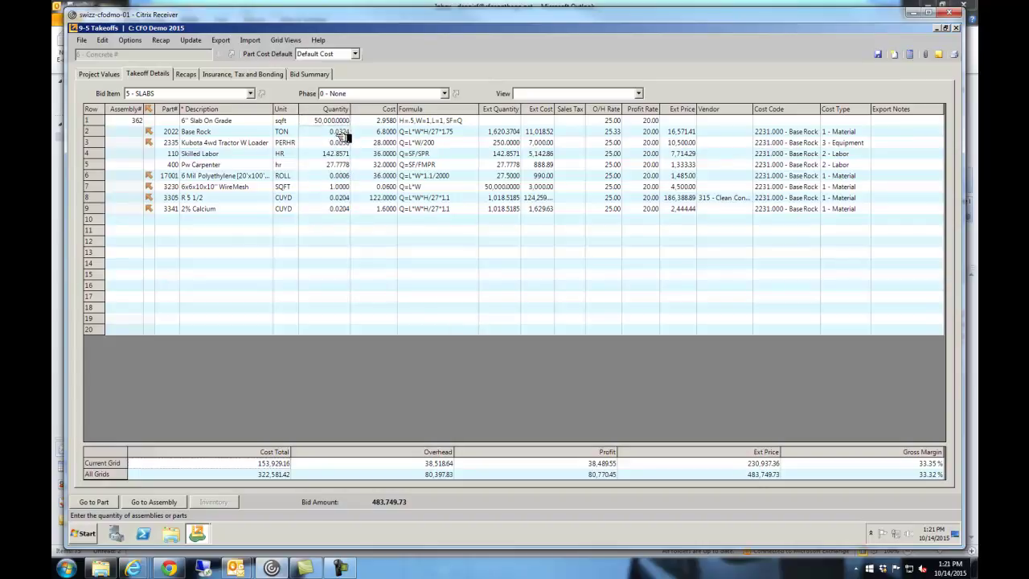
left_click(343, 134)
left_click(345, 146)
left_click(346, 176)
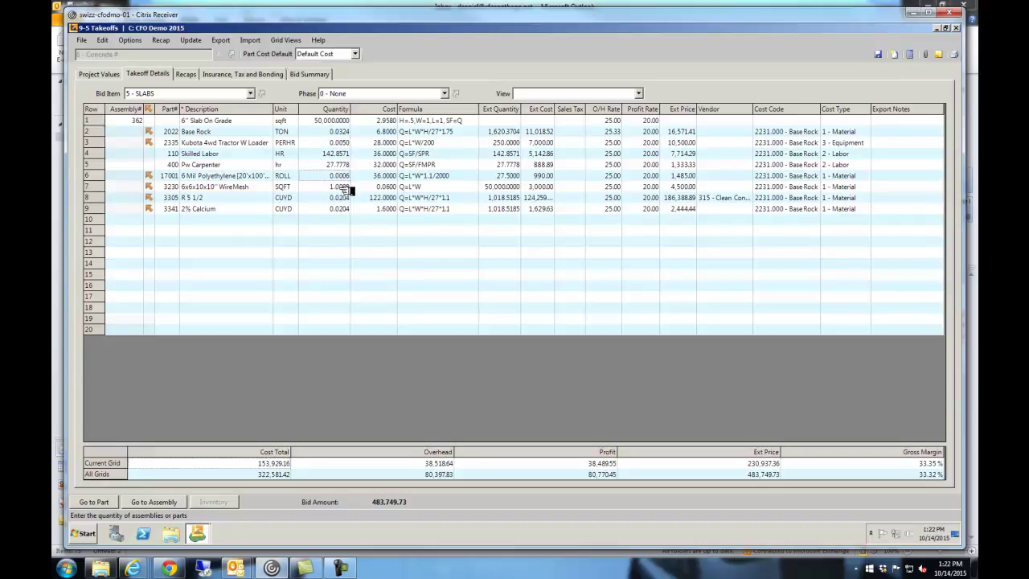
left_click_drag(346, 187, 345, 208)
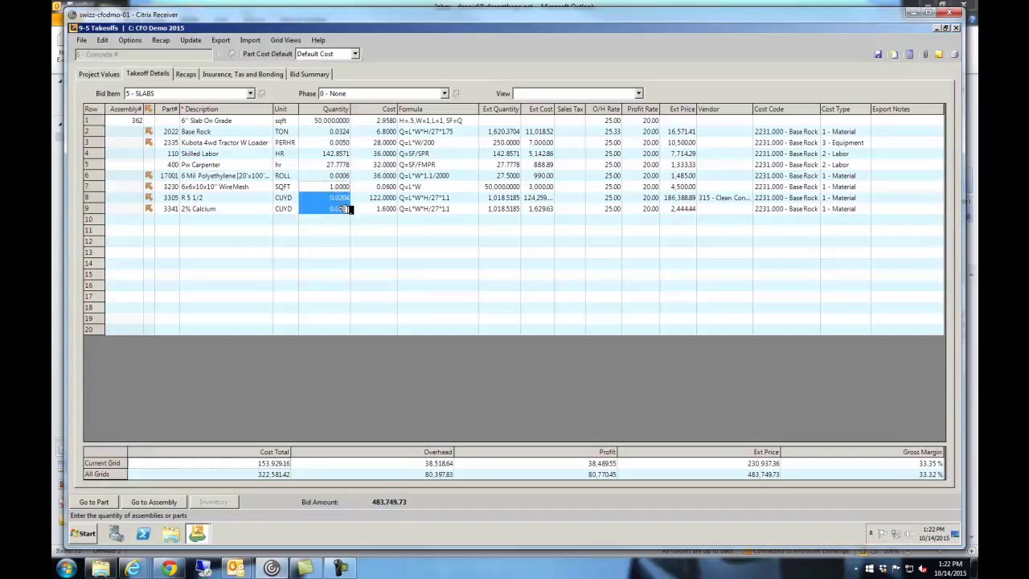
Step: Set the quantity of the 6" Slab On Grade assembly to 500 sqft and recalculate the takeoff
left_click(338, 121)
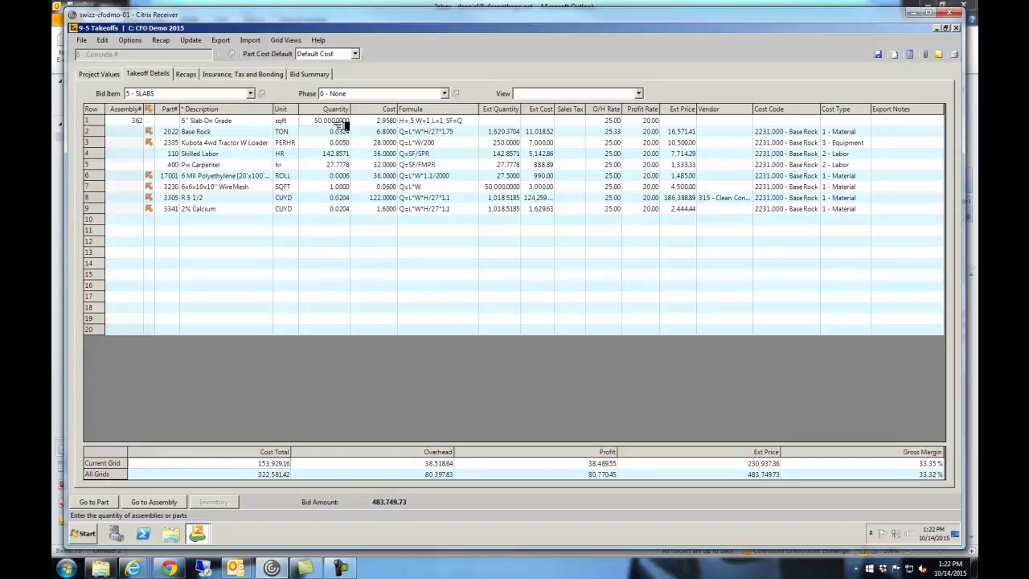
type("500")
key("Return")
left_click(909, 54)
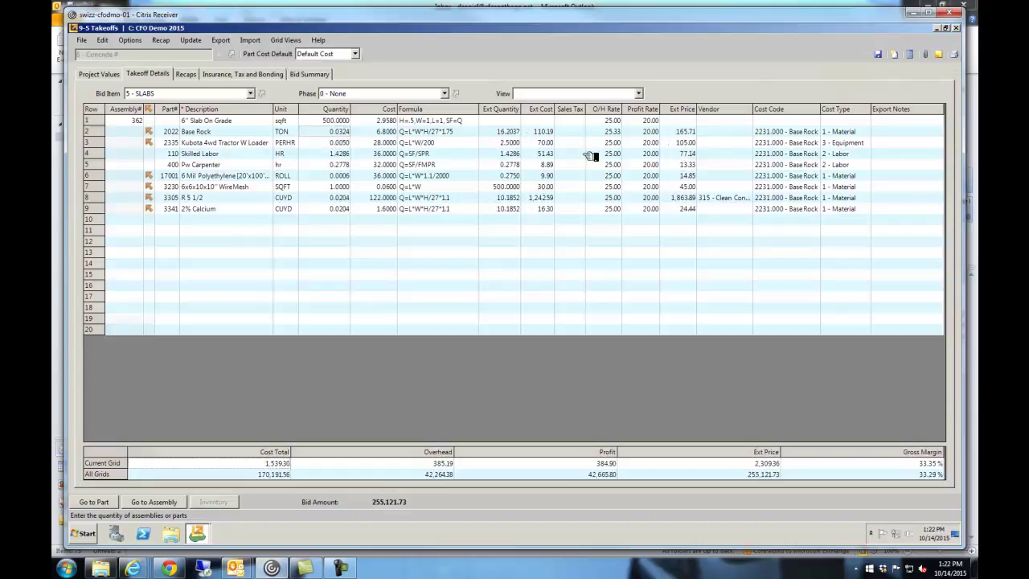
Step: Review the costs, extended quantities and formulas of the slab assembly's parts
left_click(391, 132)
left_click_drag(390, 142, 388, 211)
left_click_drag(500, 142, 503, 203)
left_click_drag(430, 132, 434, 211)
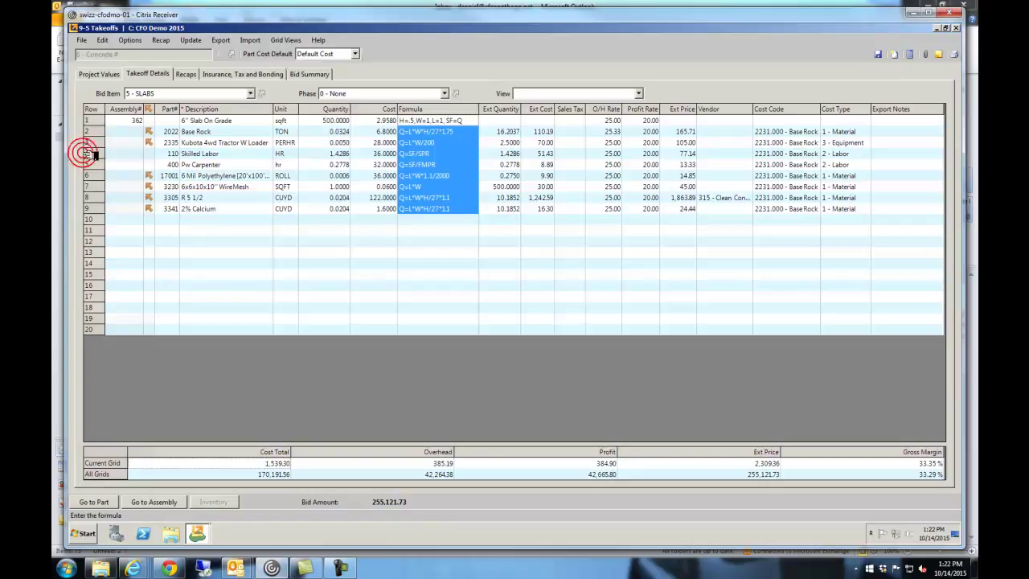
Step: Look up the slab productivity variable SPR behind the Skilled Labor formula in the project values, and return to the slab takeoff
left_click(94, 154)
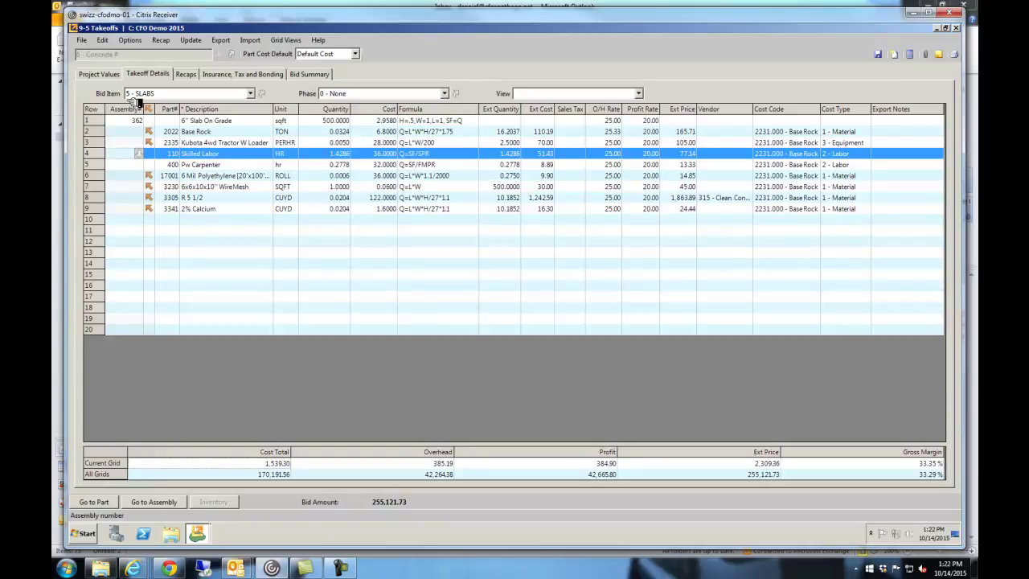
left_click(106, 75)
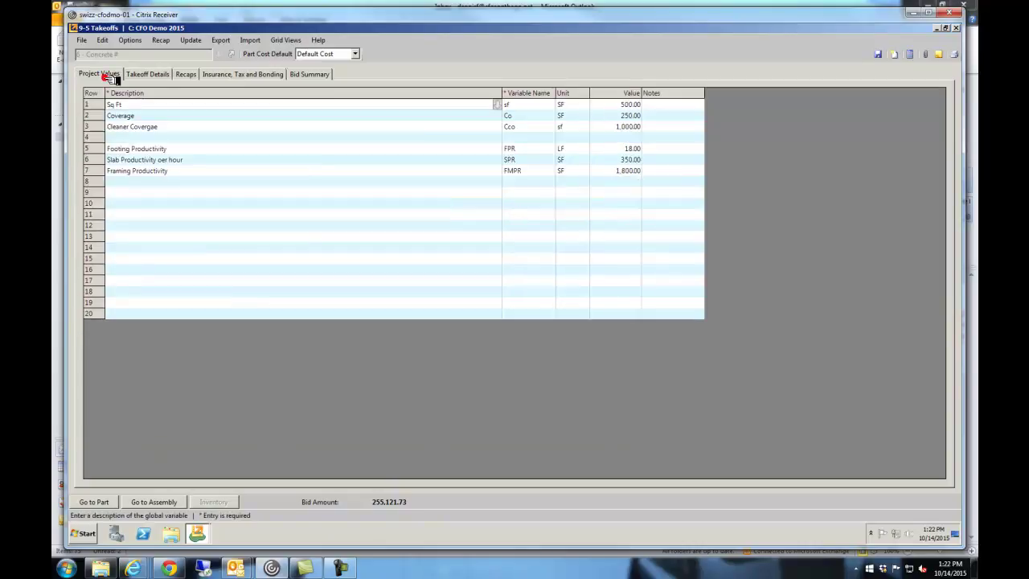
left_click(100, 159)
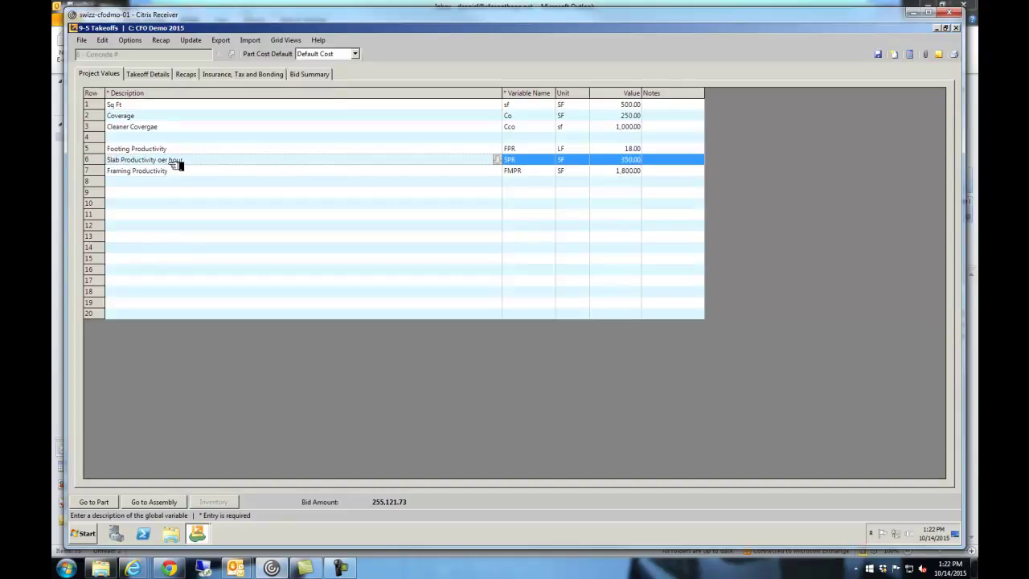
left_click(621, 161)
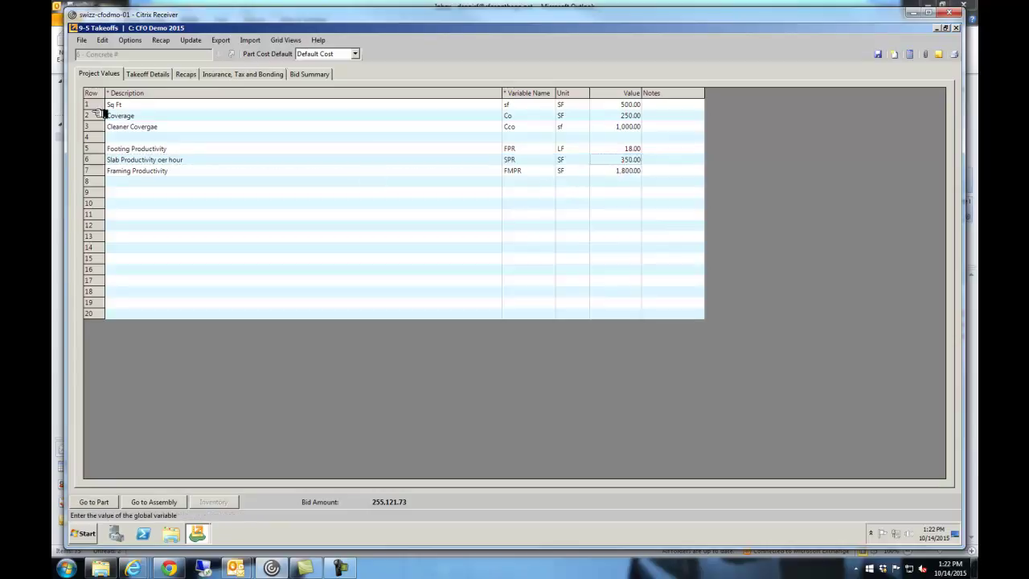
left_click(165, 74)
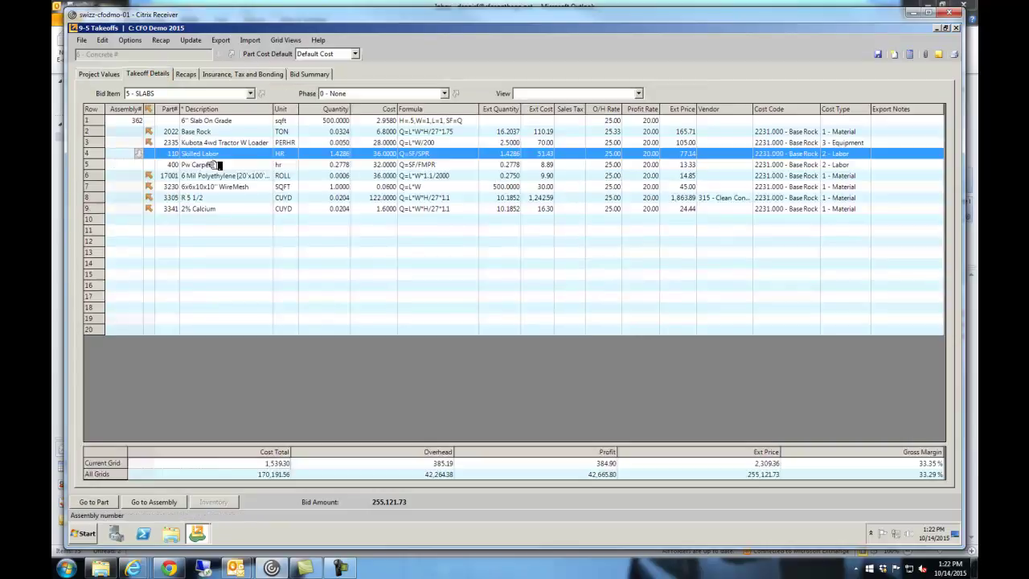
left_click(337, 121)
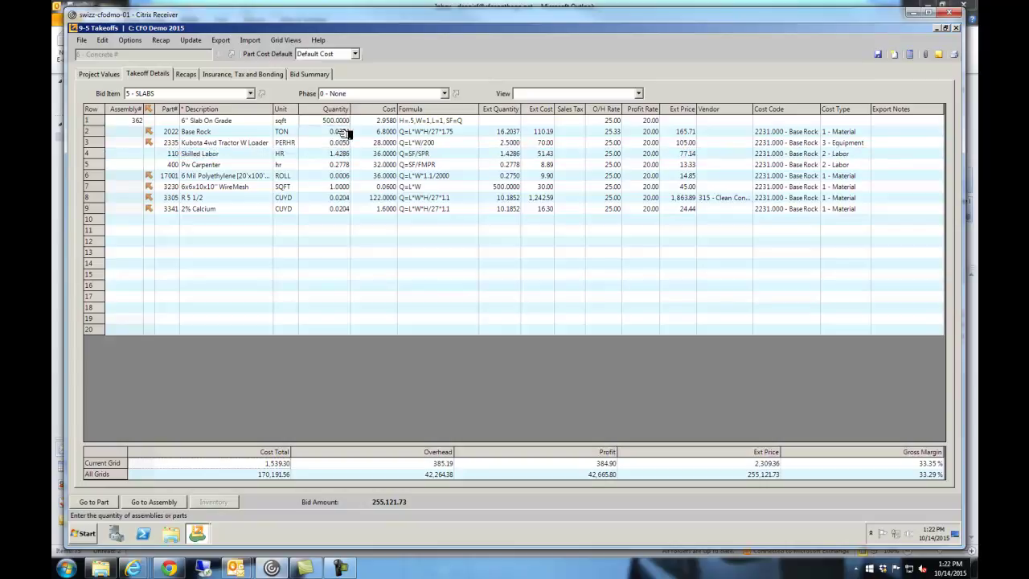
Step: Set the slab productivity per hour project value to 125 and check the Skilled Labor quantity in the slab takeoff
left_click(103, 74)
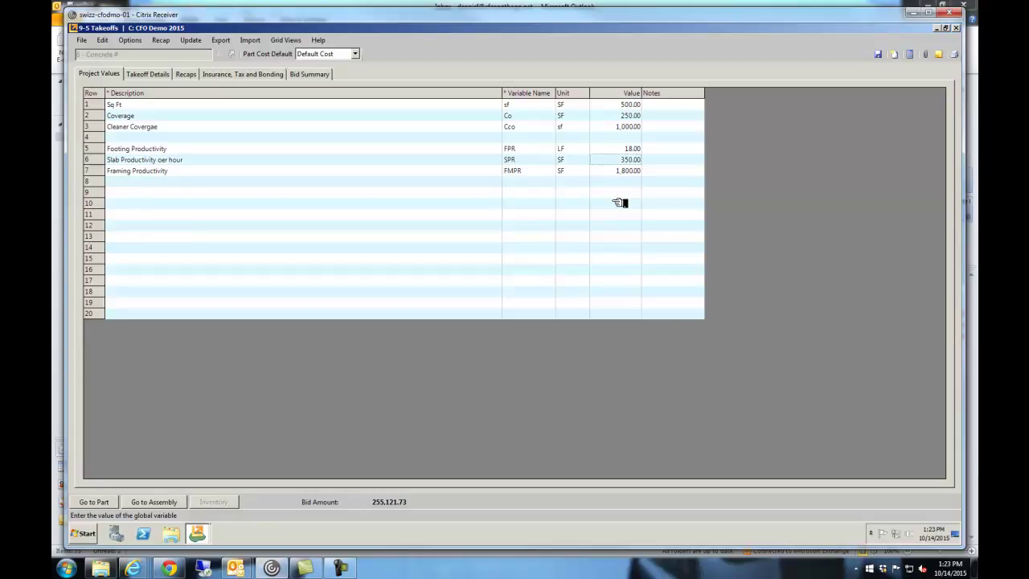
type("125")
left_click(609, 192)
left_click(146, 73)
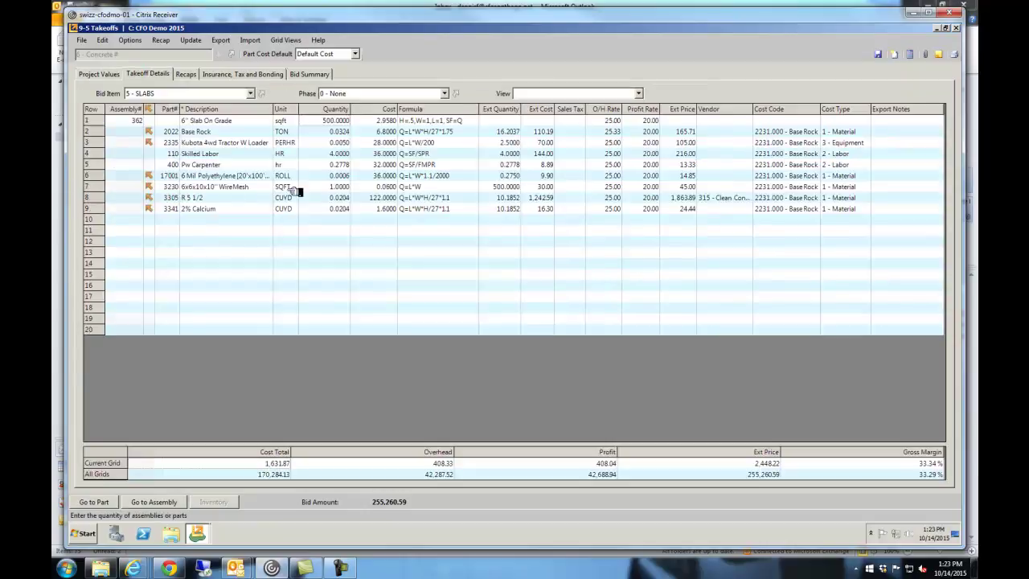
left_click(344, 154)
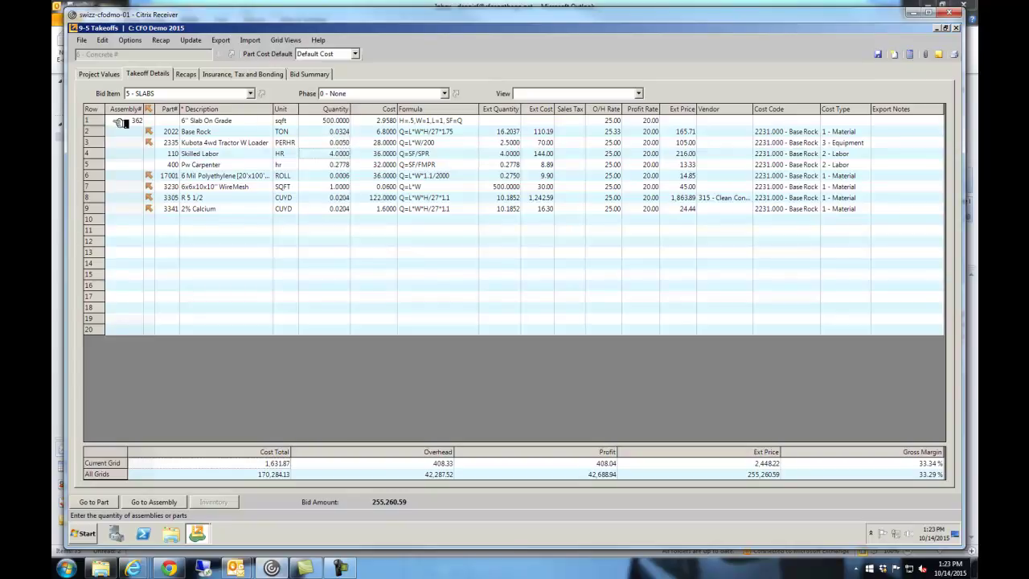
left_click_drag(106, 121, 101, 218)
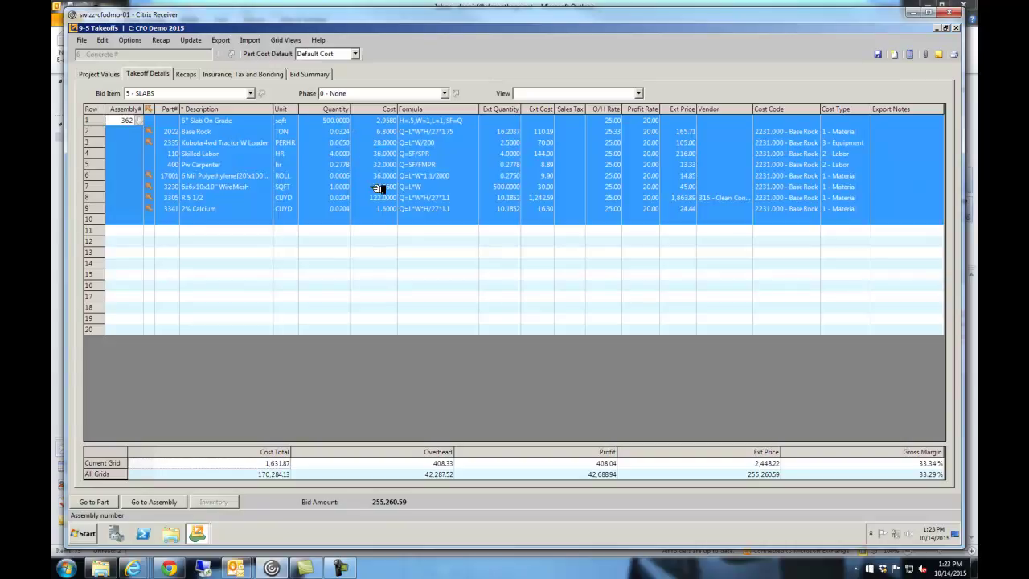
Step: Show bid item 1 - WALL FOOTINGS and examine the quantities and formulas of its Wall Footing and Footing Backfill assemblies
left_click(165, 93)
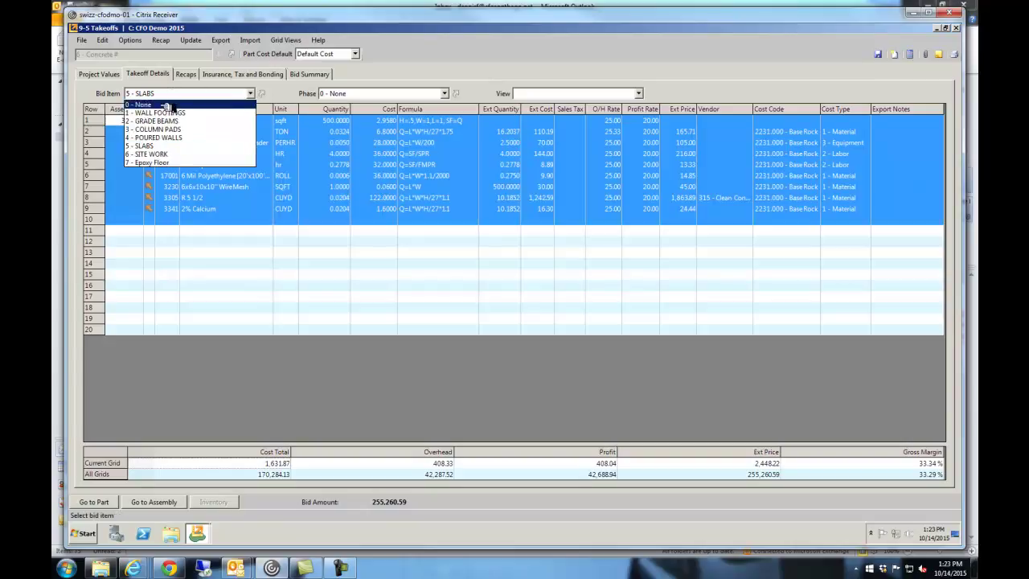
left_click(160, 113)
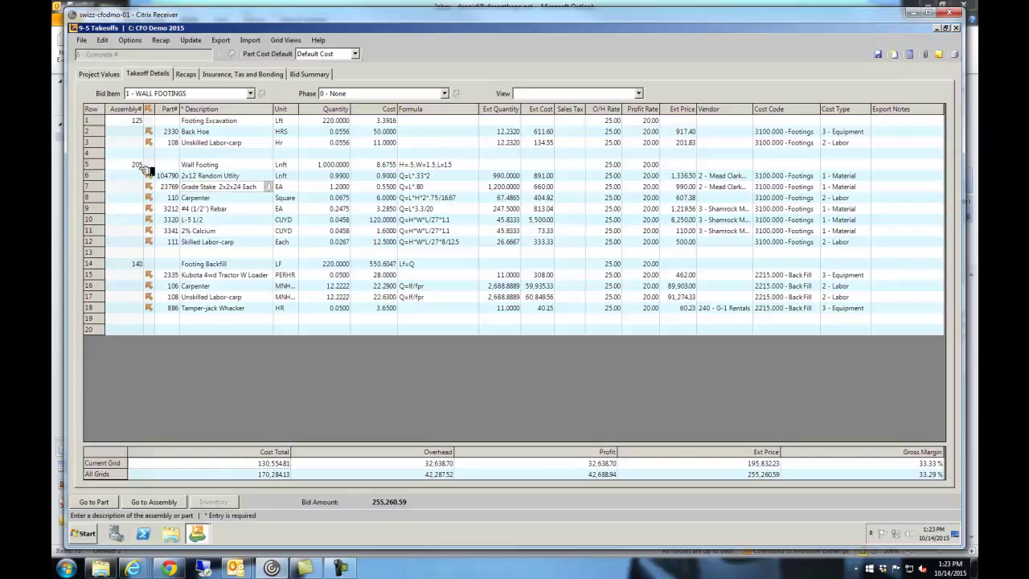
left_click(336, 165)
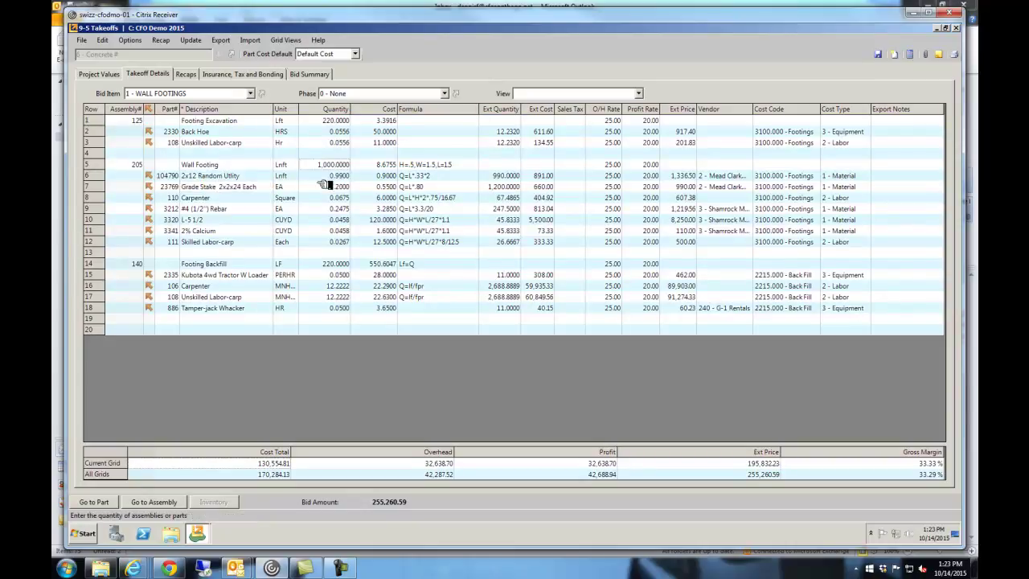
left_click_drag(337, 186, 334, 239)
left_click_drag(423, 178, 423, 248)
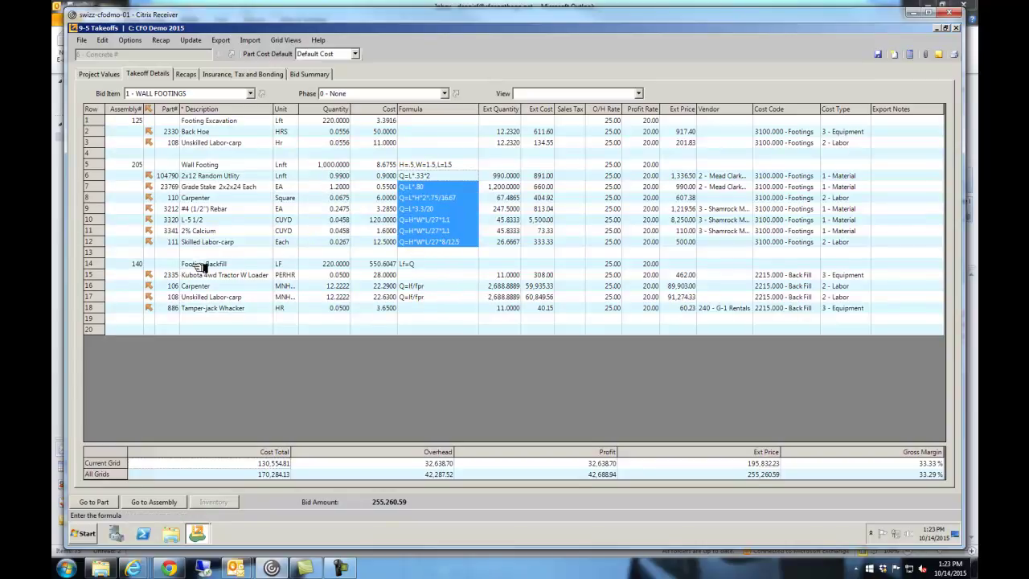
left_click_drag(197, 265, 207, 304)
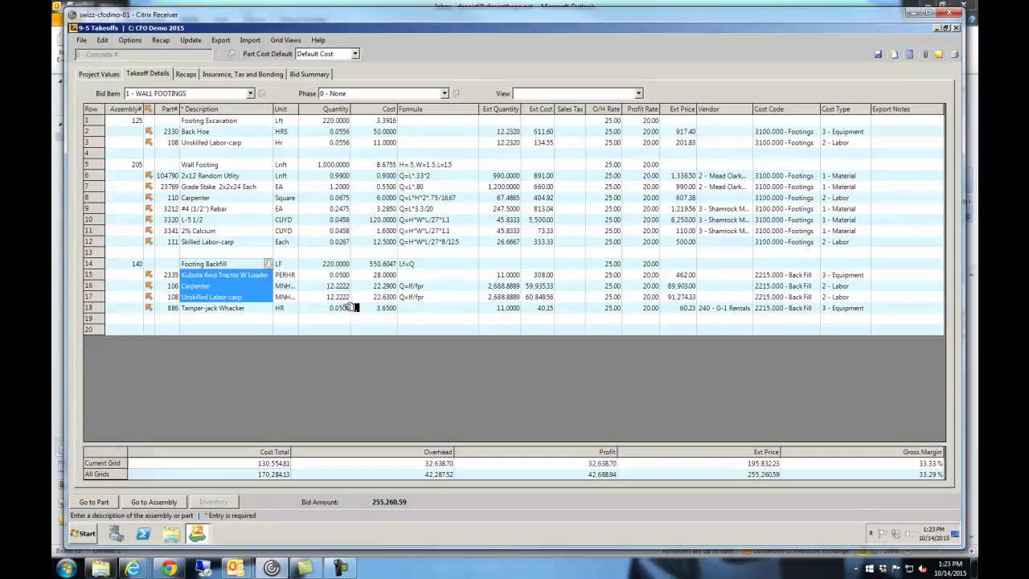
left_click(426, 287)
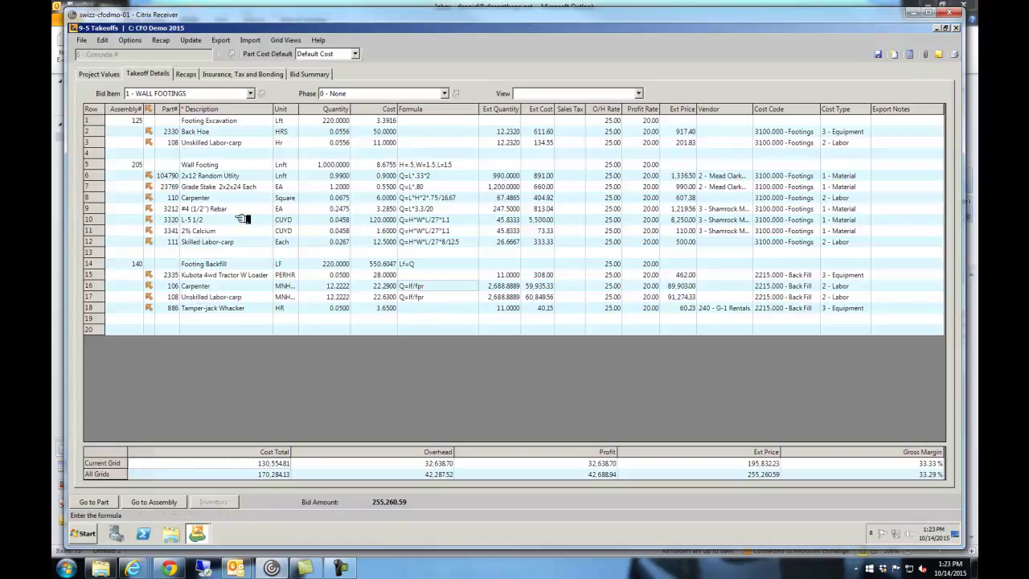
Step: Show bid items 3 - COLUMN PADS and 4 - POURED WALLS, and examine the Concrete Wall assembly's row 11 Carpenter labor and extended quantities
left_click(197, 95)
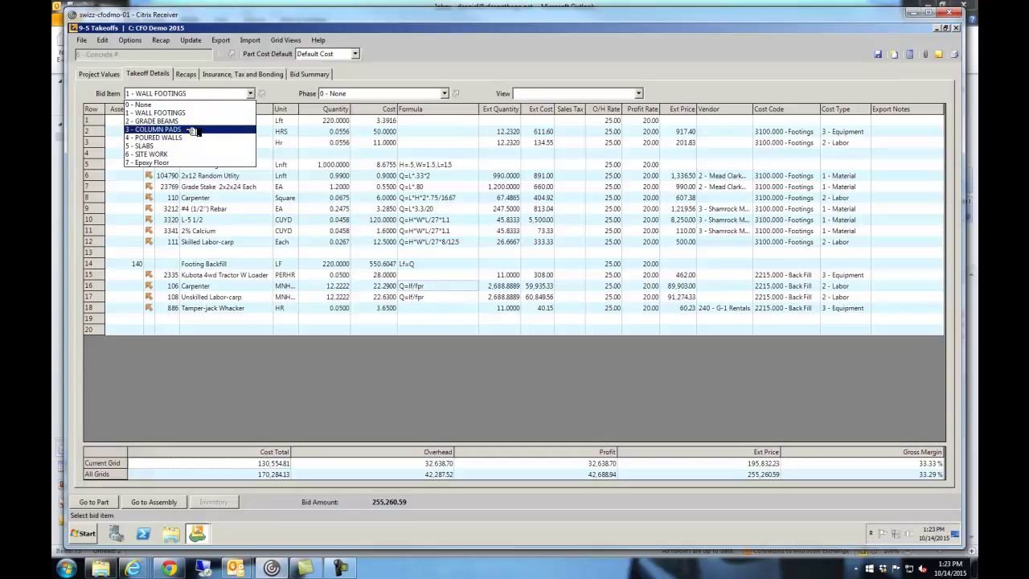
left_click(193, 131)
left_click(196, 94)
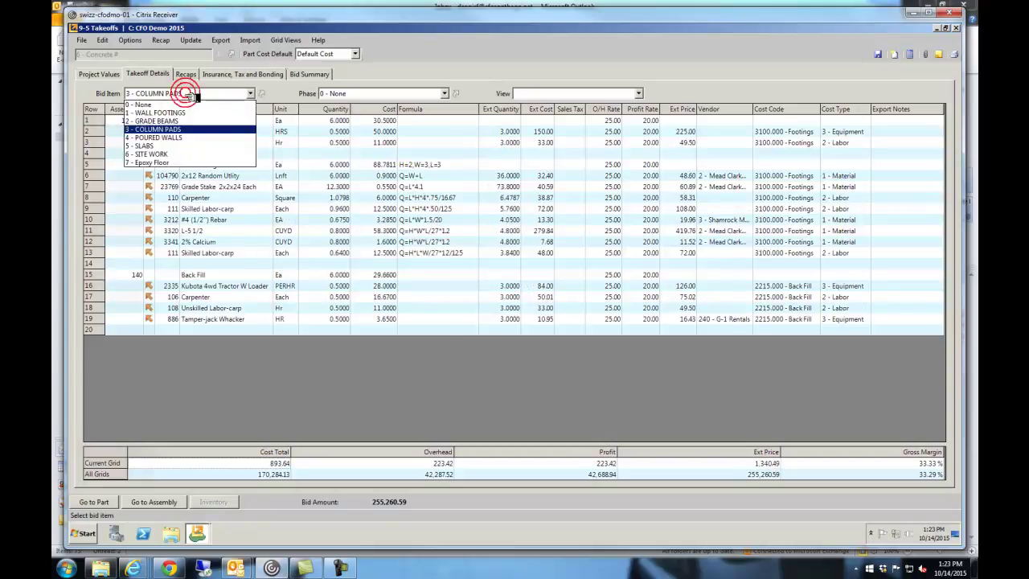
left_click(184, 138)
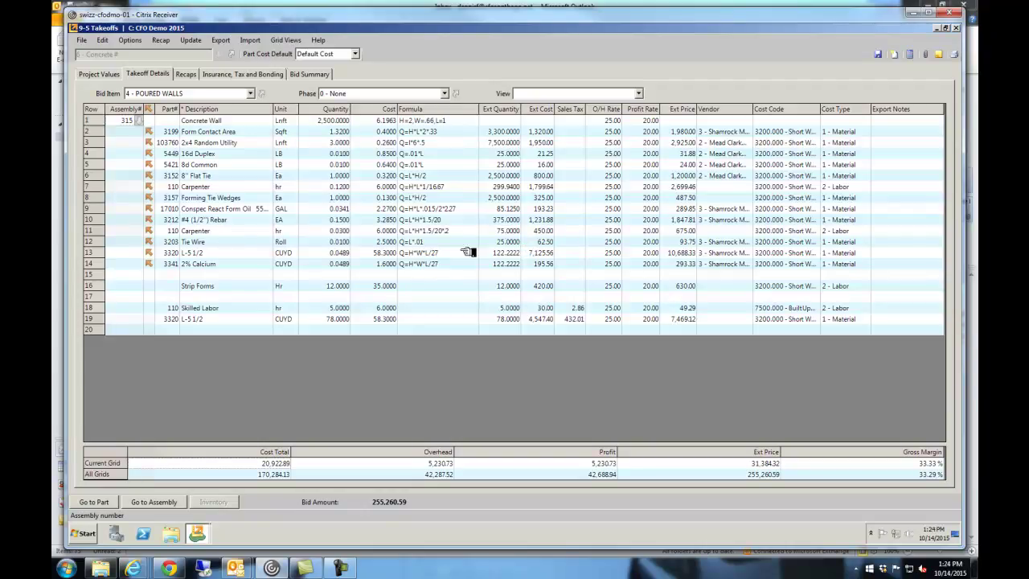
left_click(94, 232)
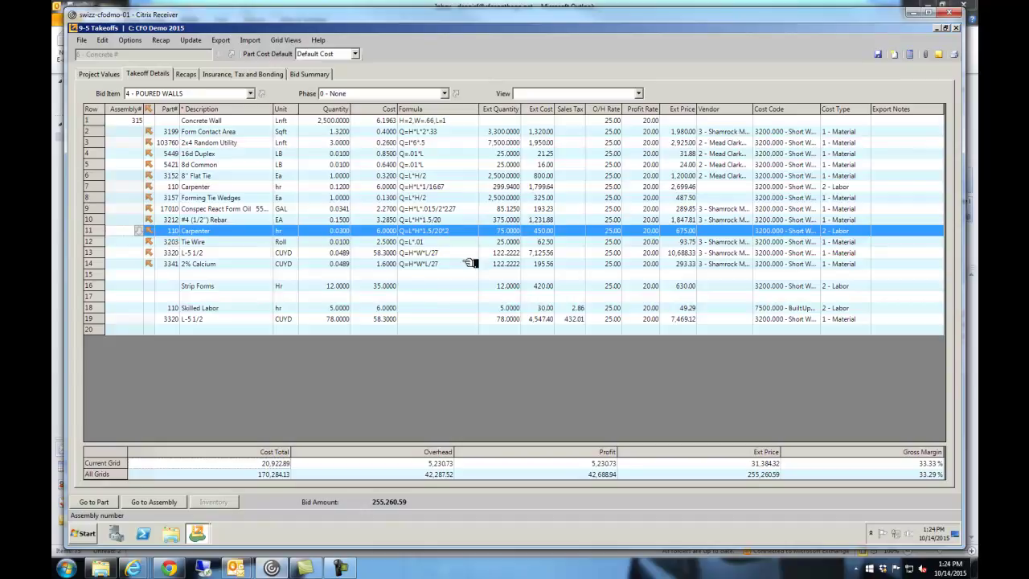
left_click(505, 231)
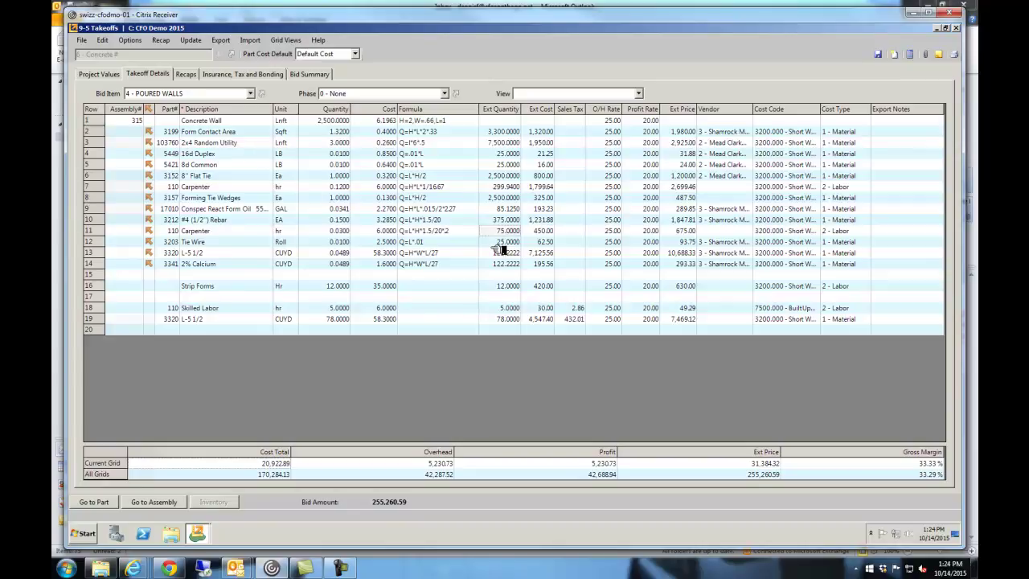
left_click(106, 229)
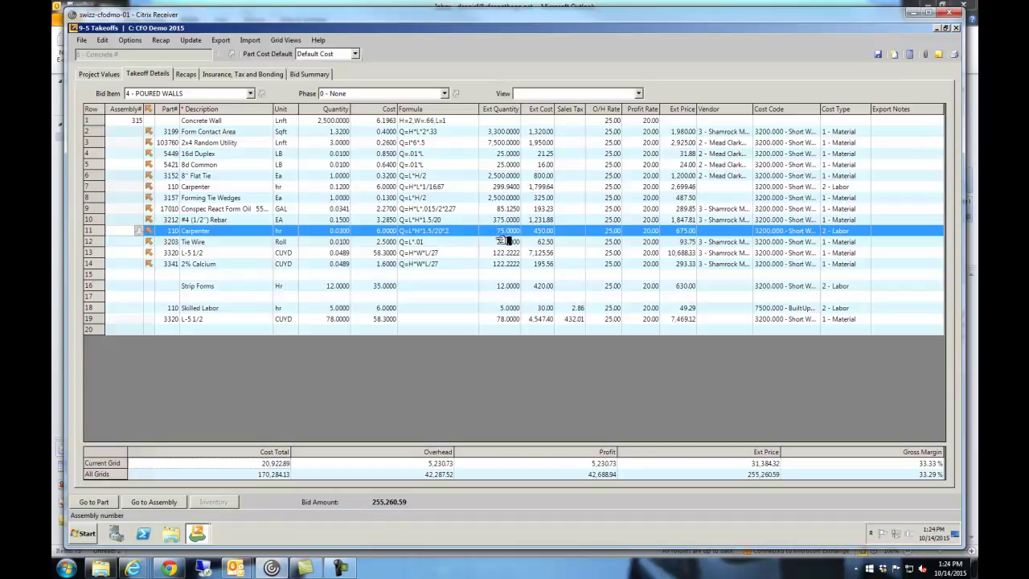
left_click(502, 108)
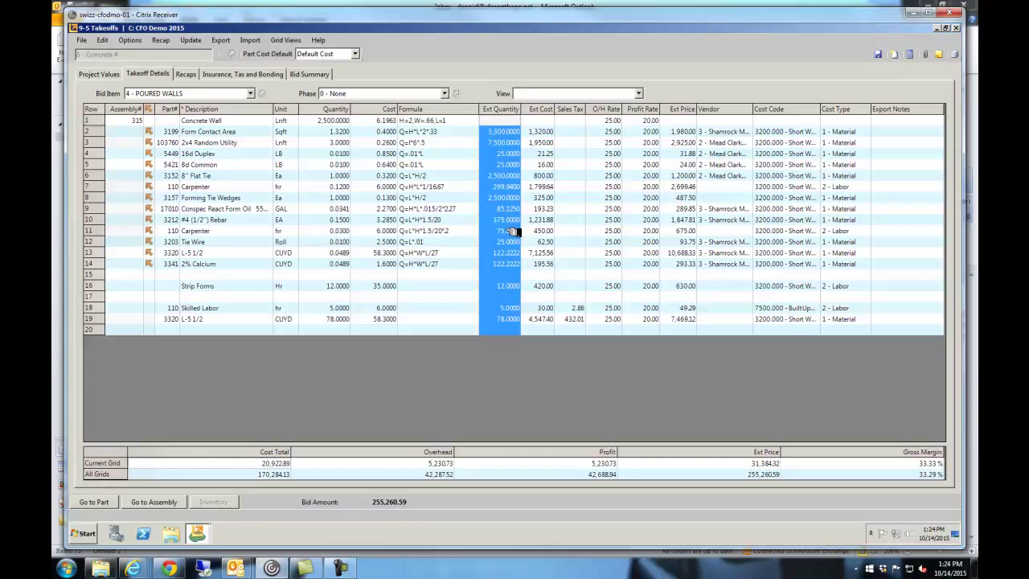
left_click(94, 122)
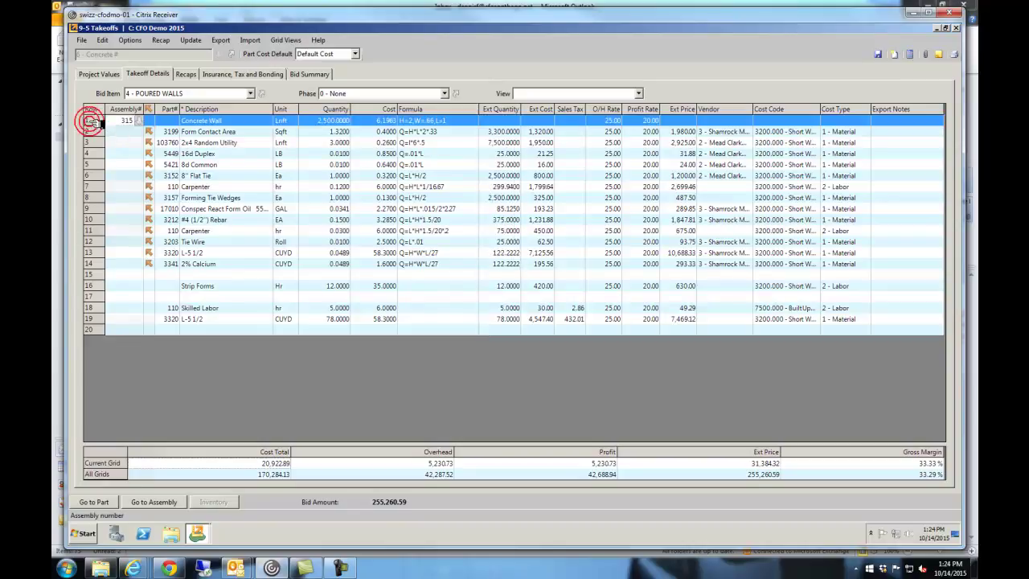
Step: Review the list of bid items, and examine the vendors and unit costs of the POURED WALLS material rows 3 to 6
left_click(200, 94)
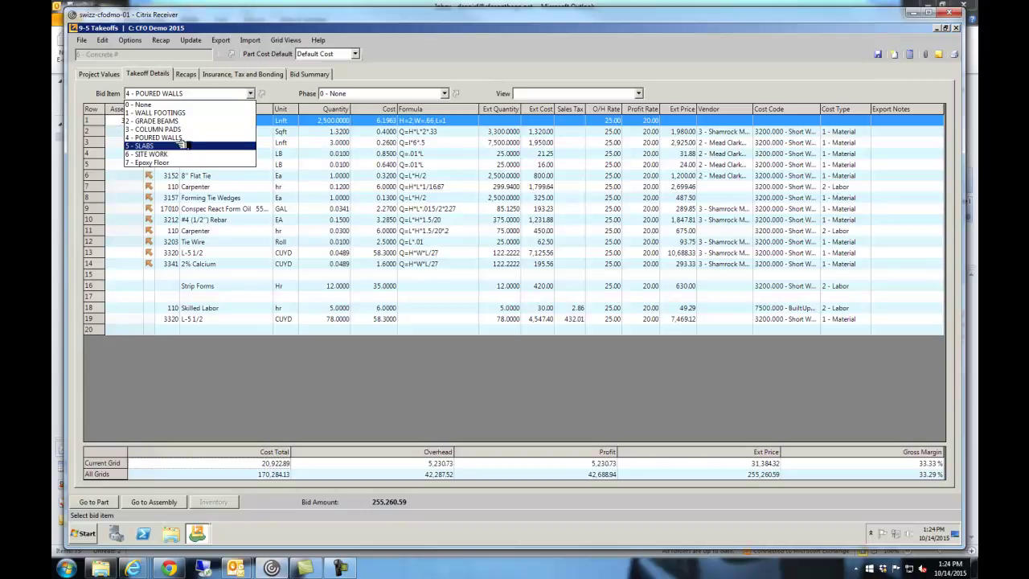
left_click(315, 124)
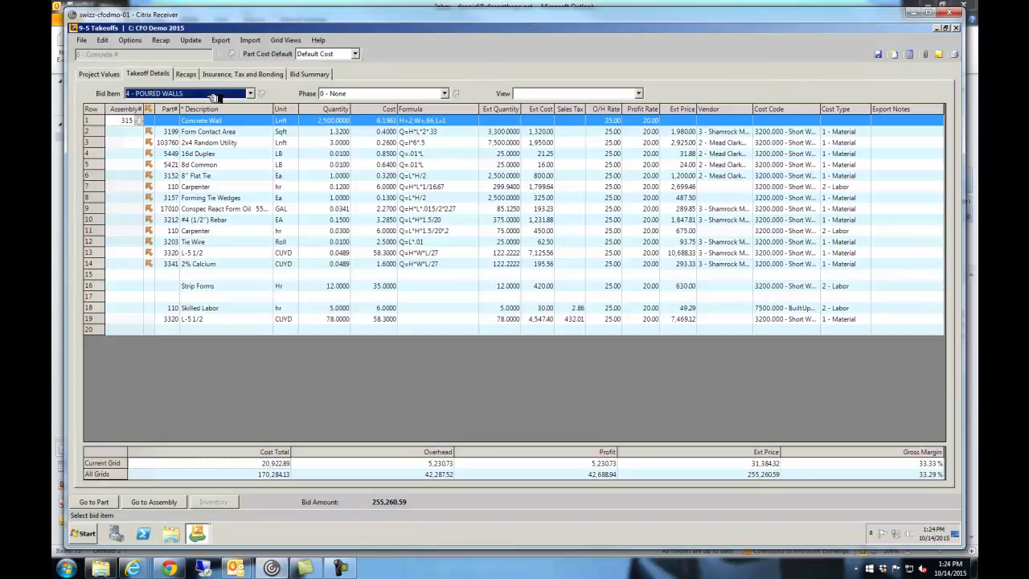
left_click(112, 143)
left_click_drag(105, 164, 731, 176)
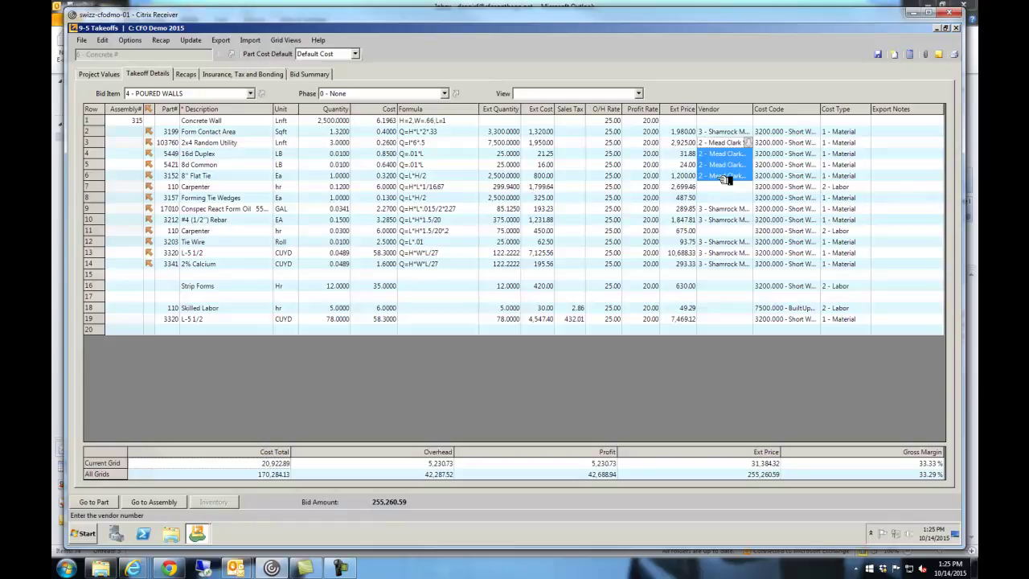
left_click(384, 143)
left_click_drag(390, 152, 393, 182)
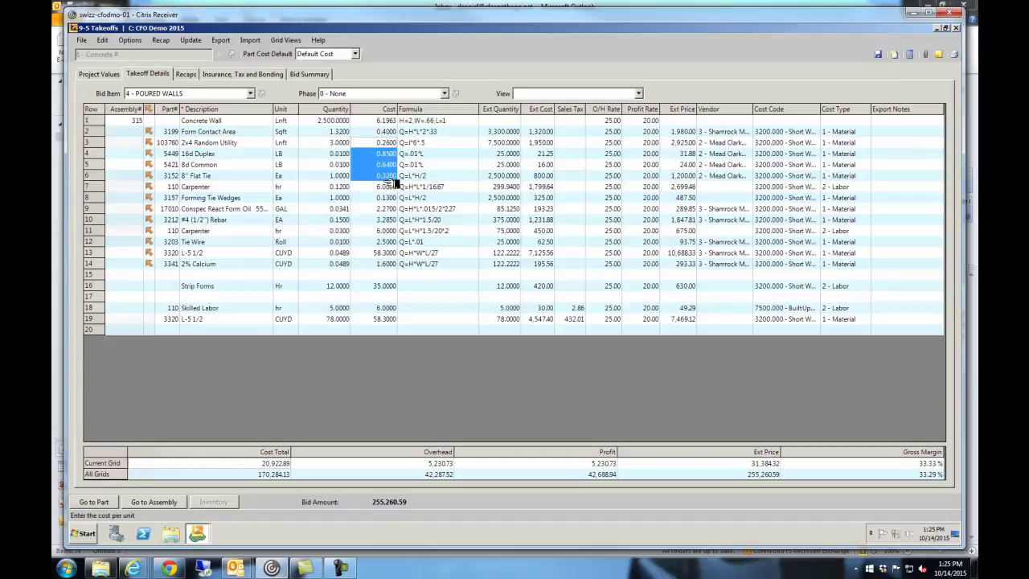
Step: Show bid item 6 - SITE WORK to examine its subcontract row, and bring up the list of bid items again
left_click(201, 95)
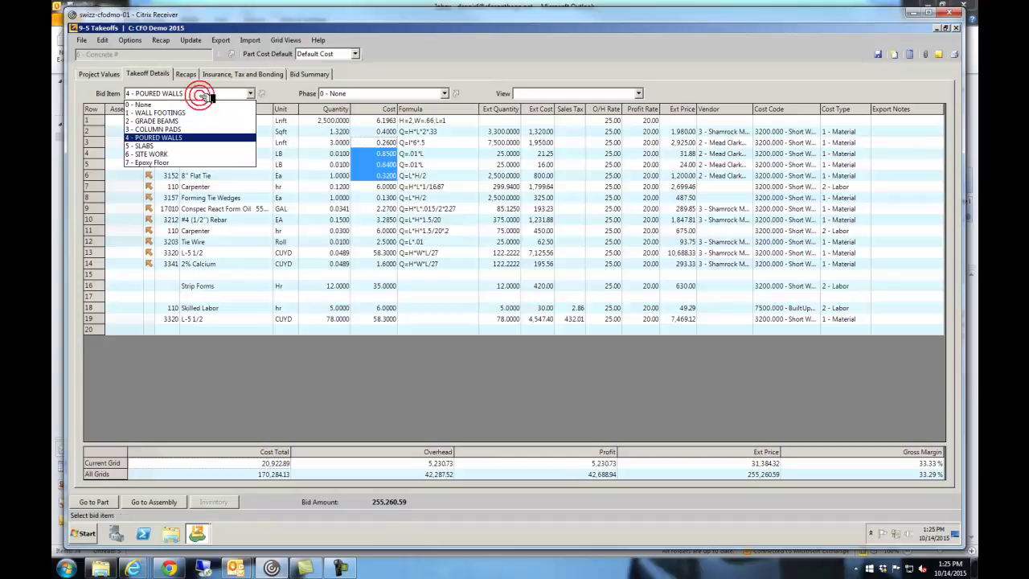
left_click(167, 152)
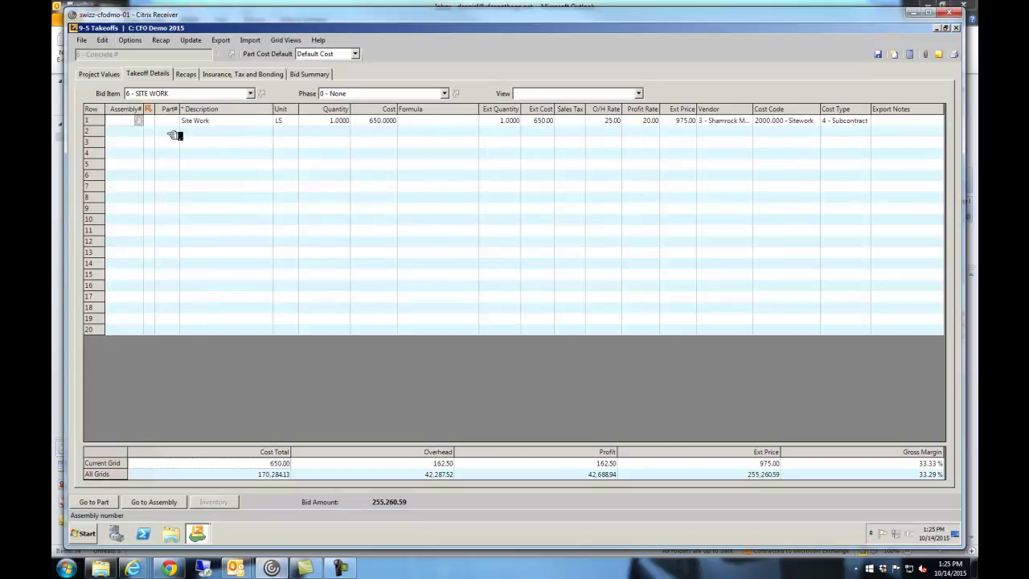
left_click(217, 94)
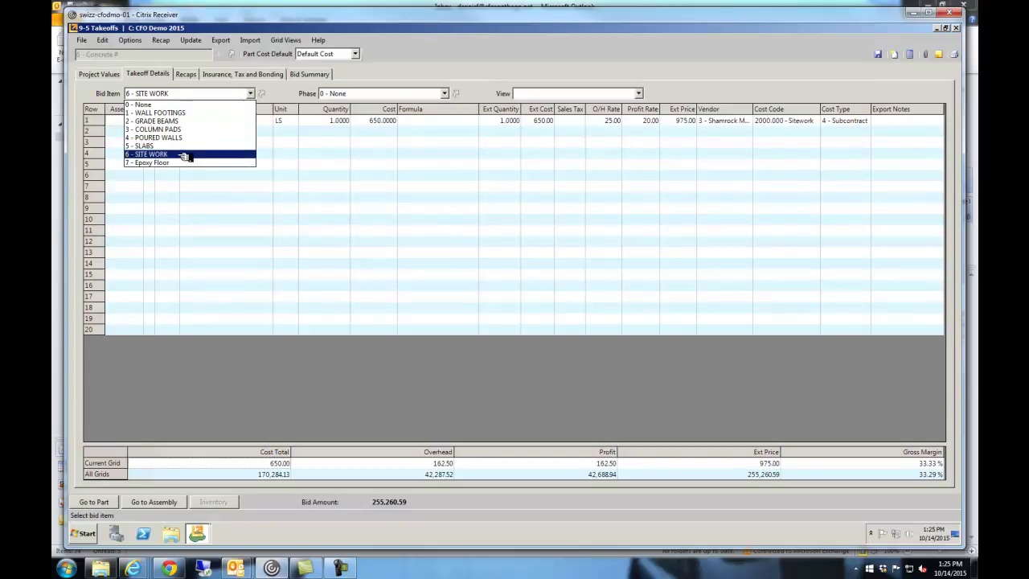